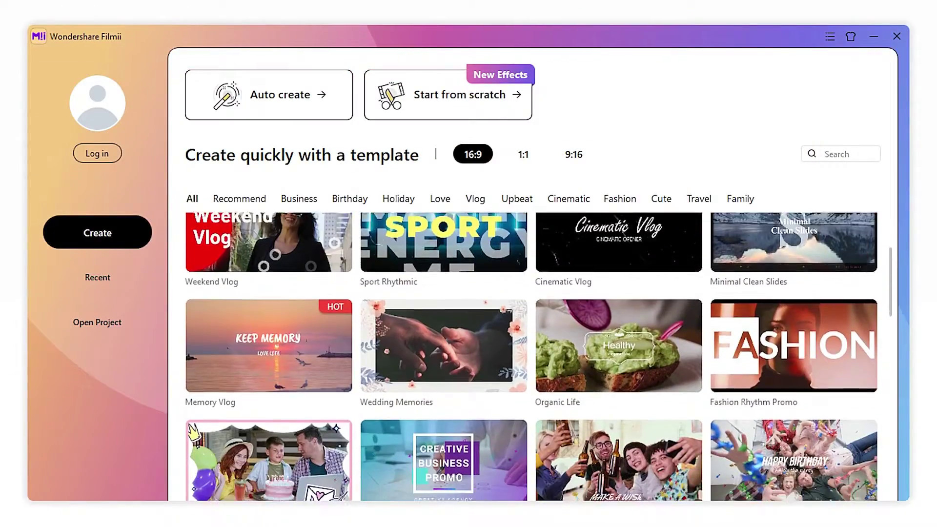
scroll(537, 357, "down", 6)
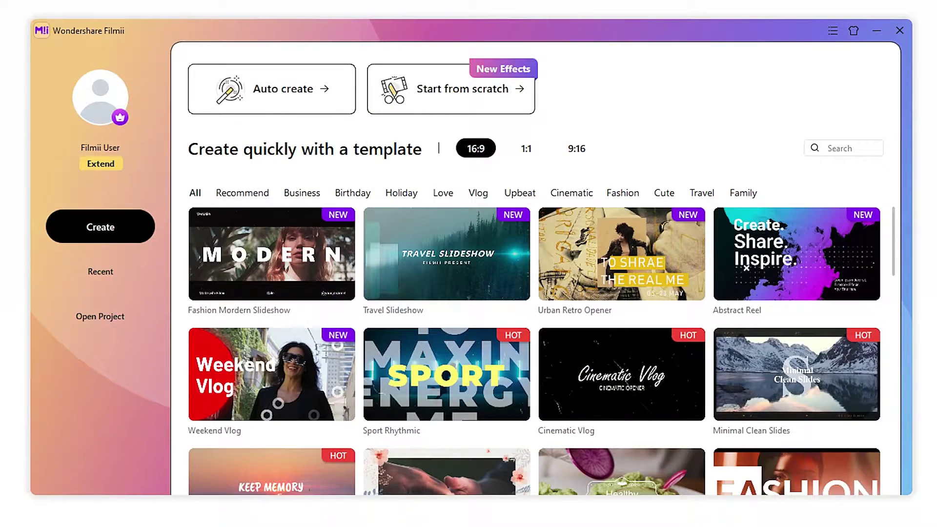
- Scroll through the 16:9 template gallery and sign in to the account from the start screen
left_click(489, 149)
- Start a project from the Urban Retro Opener template and import the five My Trip videos
left_click(566, 258)
left_click(680, 427)
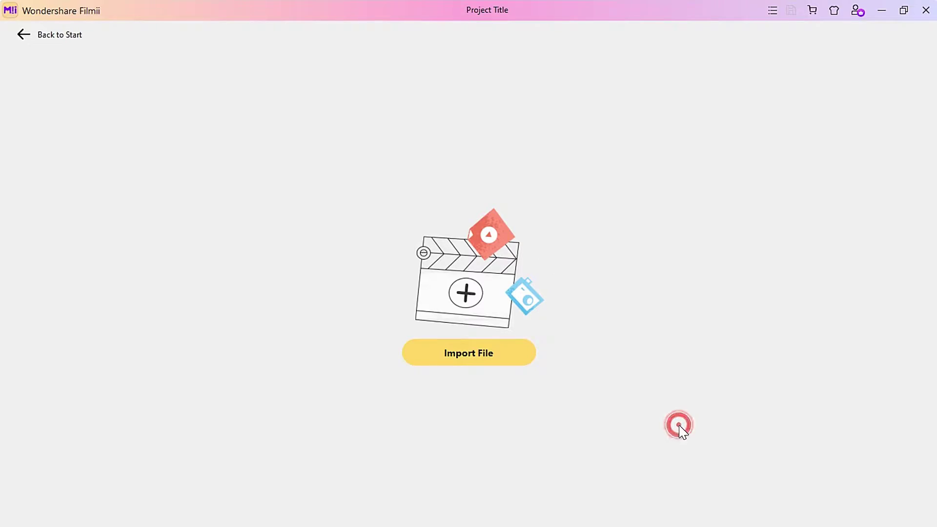
left_click(523, 350)
left_click(520, 313)
left_click_drag(518, 314, 222, 146)
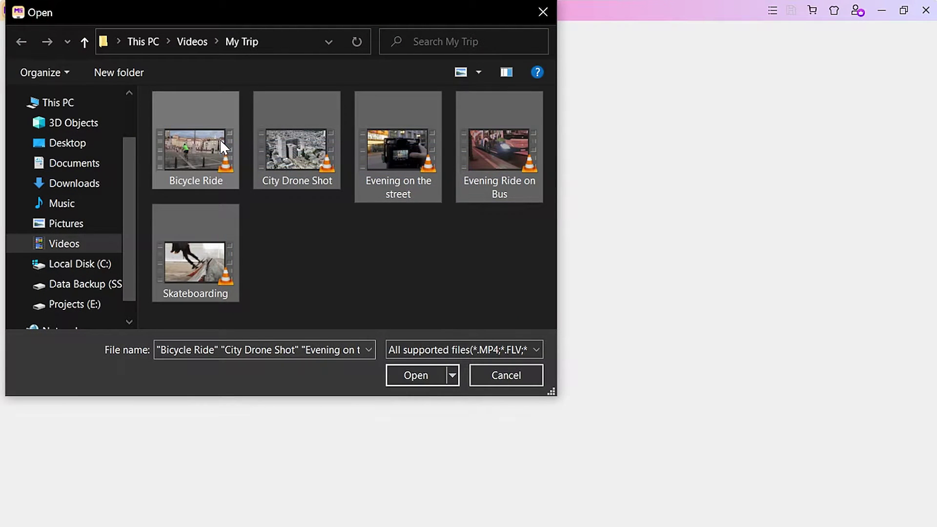
left_click(403, 375)
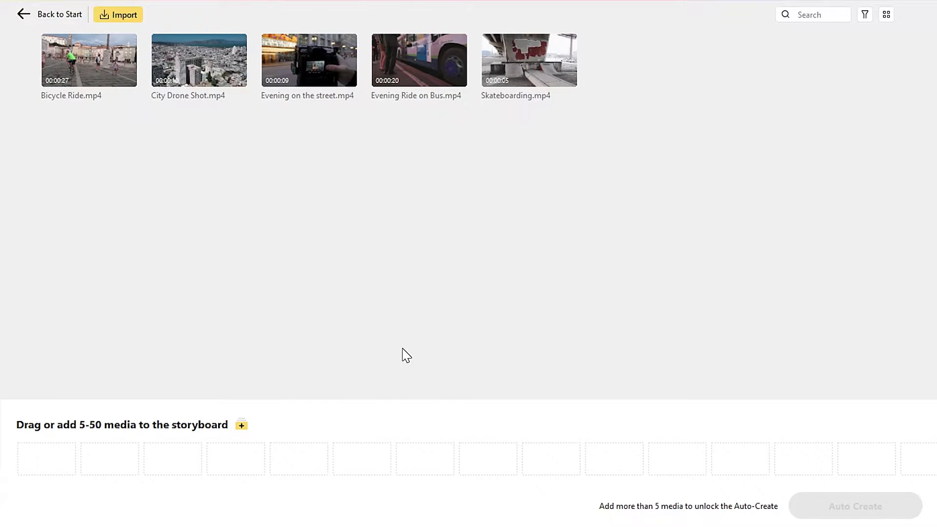
- Place the five clips on the storyboard, with City Drone Shot first and Skateboarding second
left_click_drag(519, 109, 51, 449)
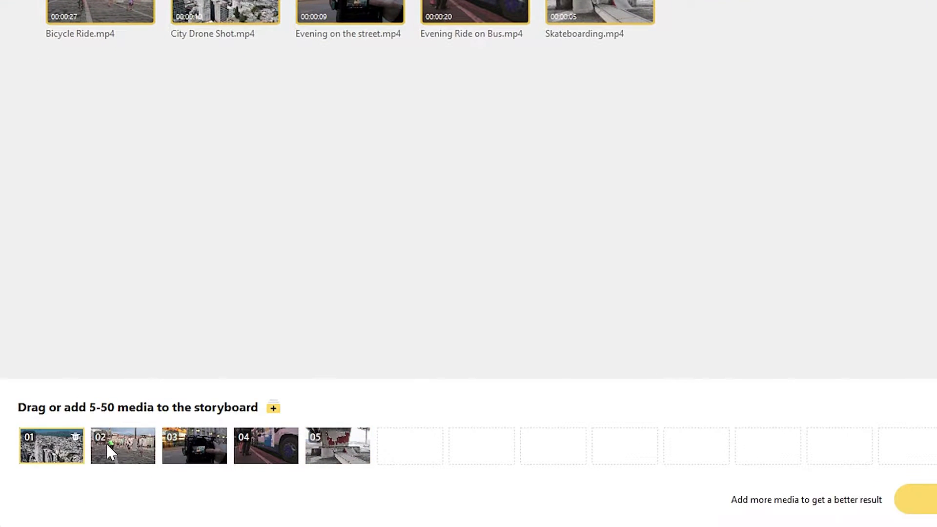
left_click_drag(107, 443, 207, 445)
left_click_drag(332, 449, 126, 441)
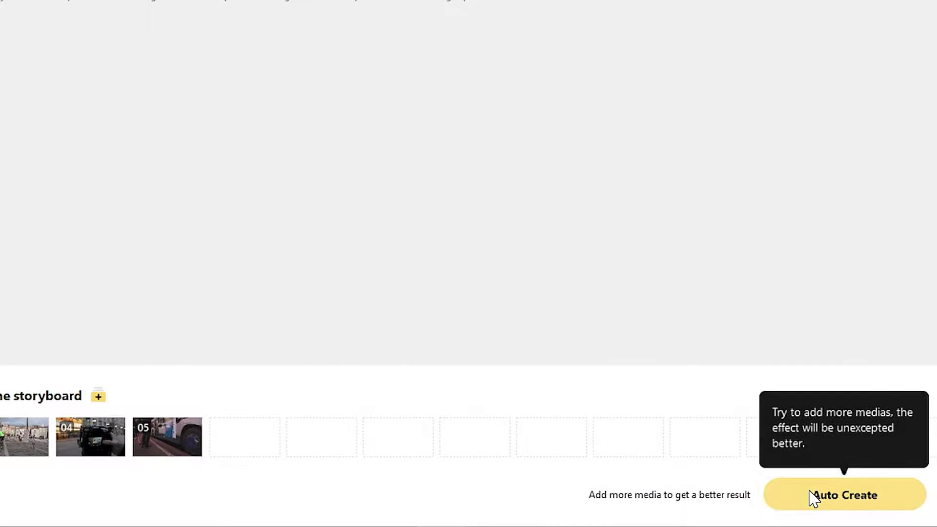
- Auto-create the 23:07 Urban Retro Opener video from the trip clips and play it back
left_click(812, 497)
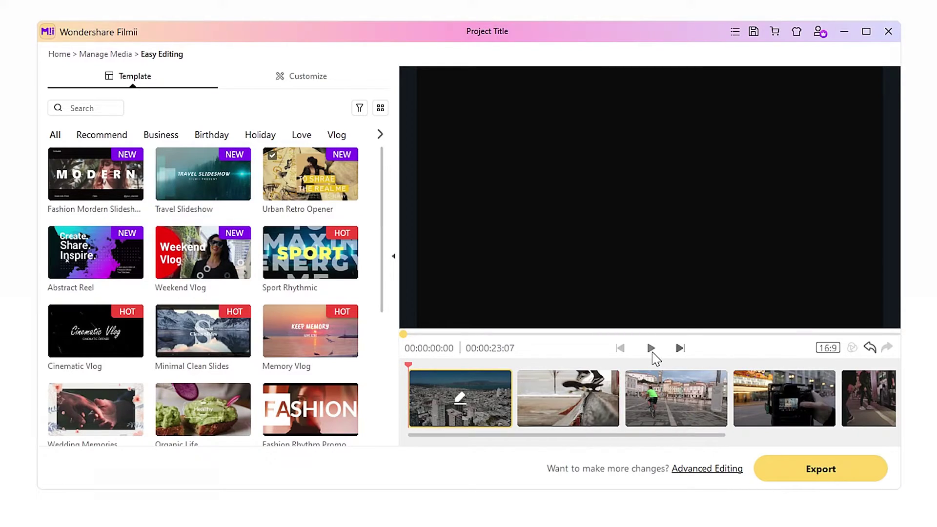
left_click(652, 350)
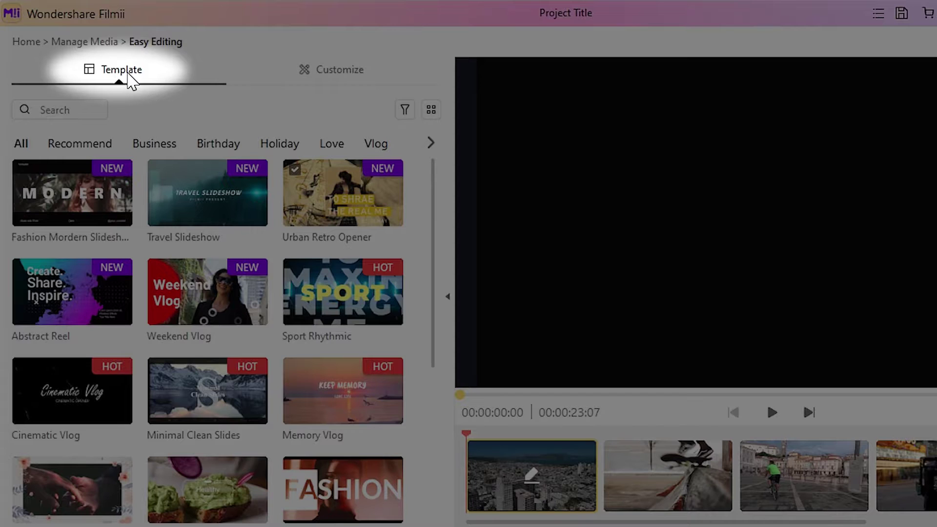
left_click(127, 74)
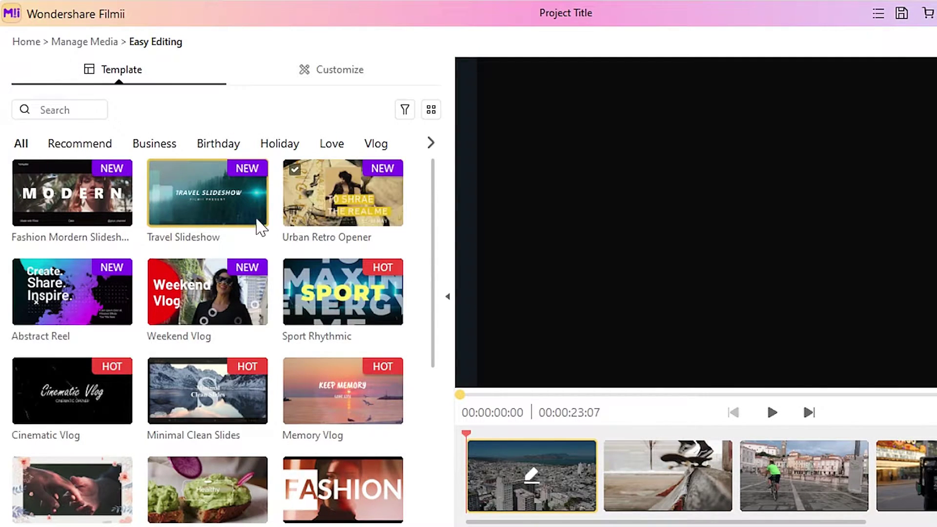
- Apply the Travel Slideshow template, making the video 16:09 long, then play and pause it
left_click(195, 186)
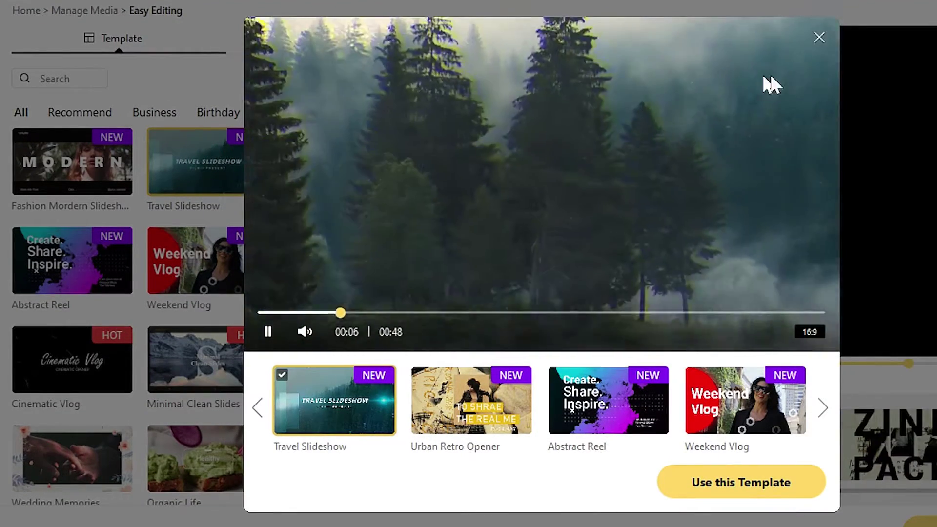
left_click(819, 37)
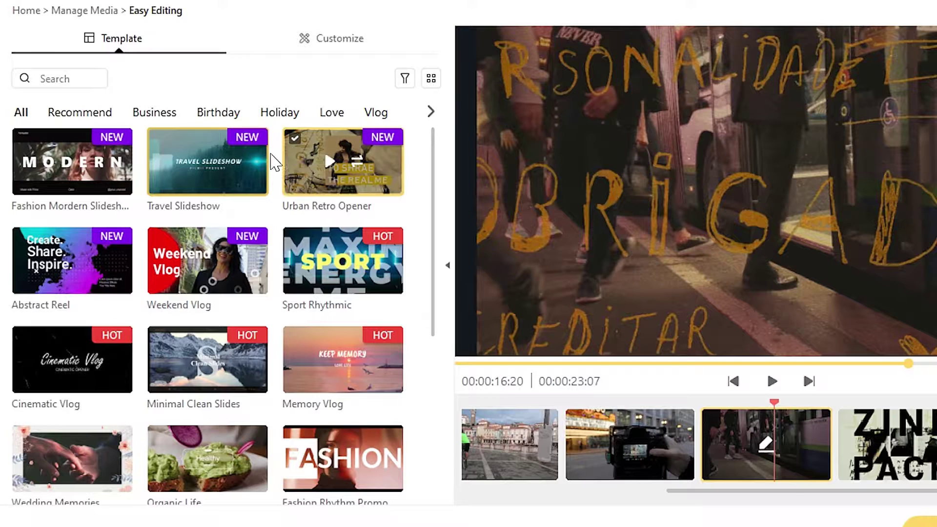
mouse_move(217, 168)
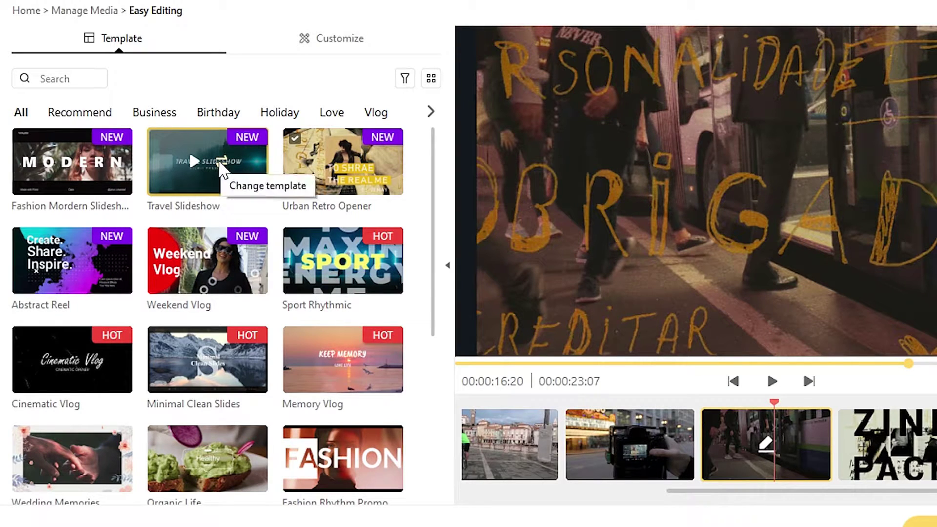
left_click(220, 162)
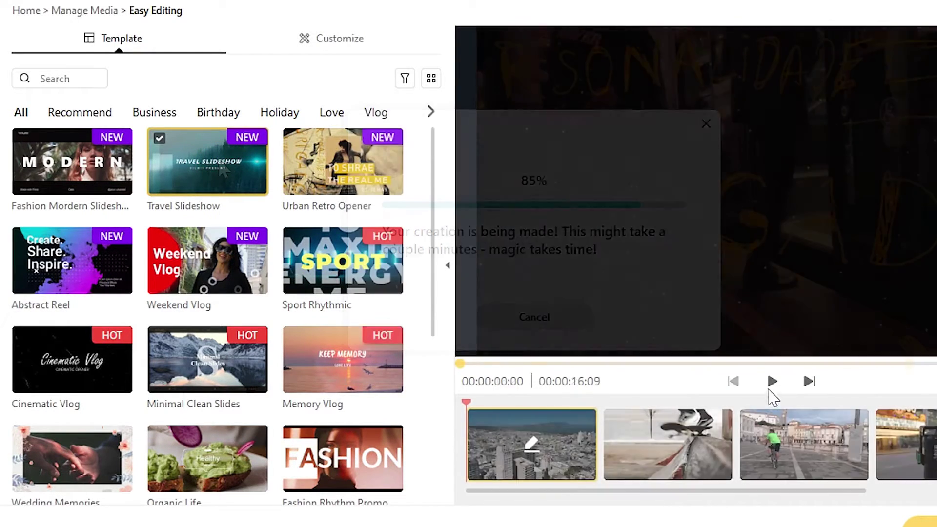
left_click(771, 381)
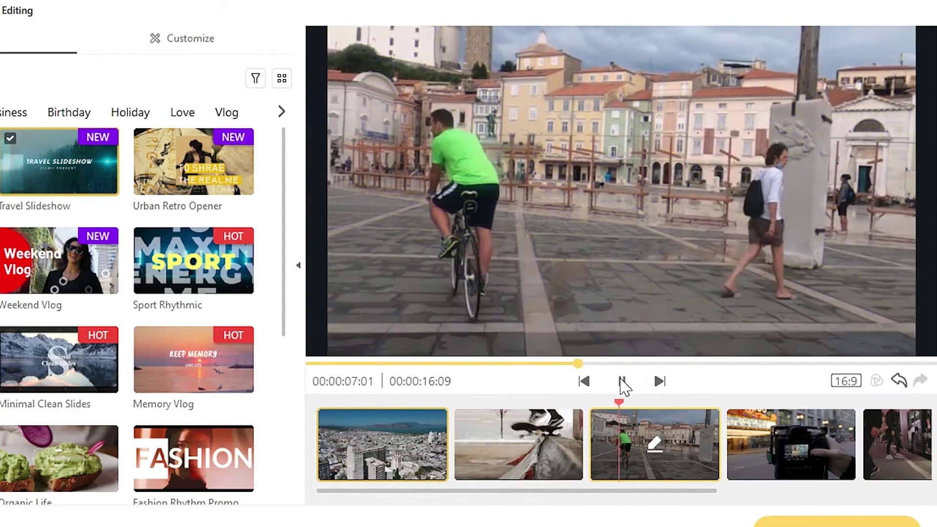
left_click(622, 381)
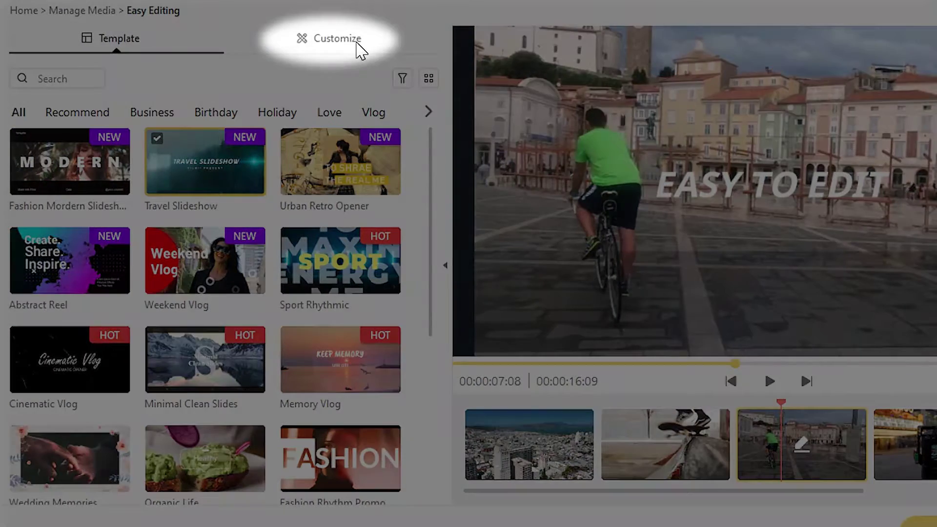
- Replace the Catwalk Queen soundtrack with Spinnin Tape - Phantom and open its trim dialog
left_click(209, 41)
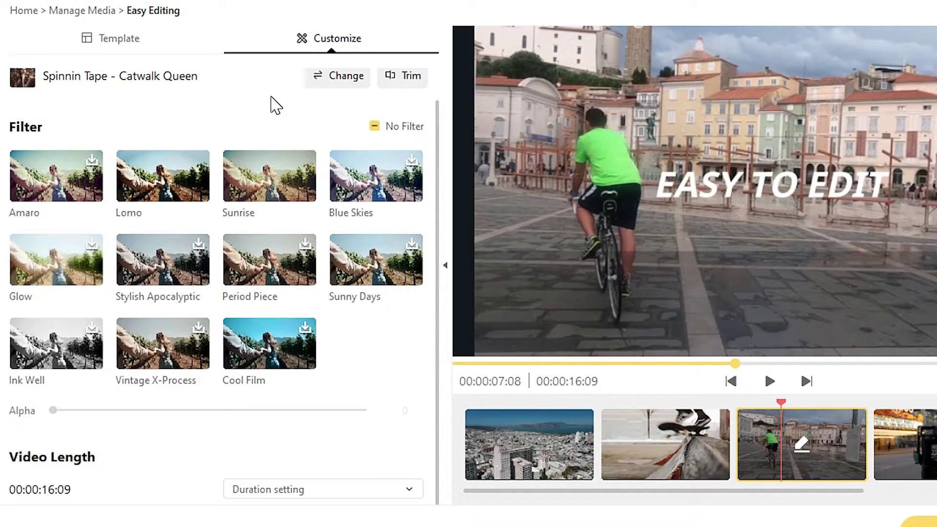
left_click(317, 82)
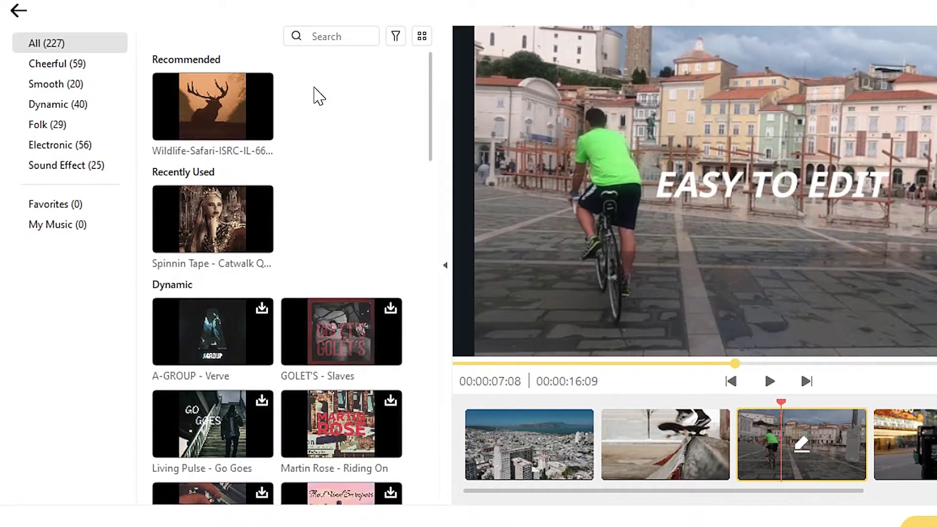
scroll(319, 96, "down", 3)
scroll(316, 94, "down", 5)
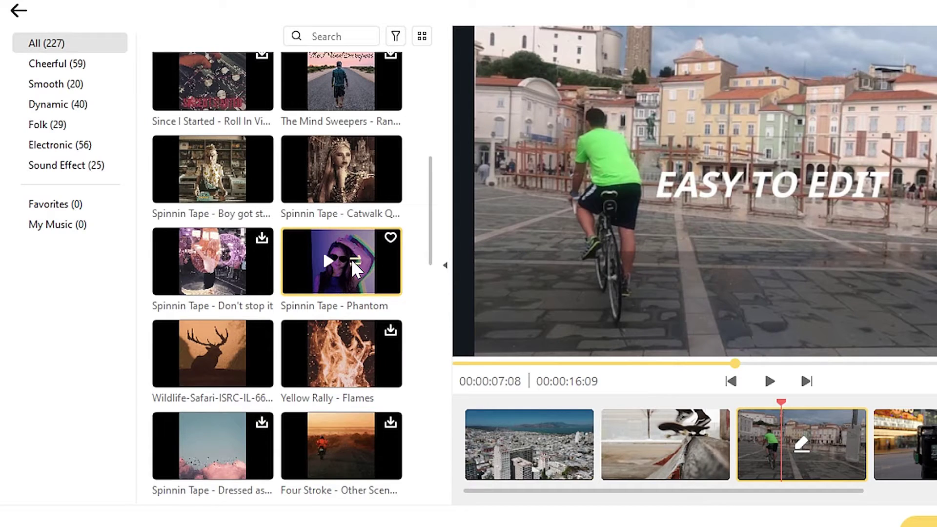
left_click(350, 260)
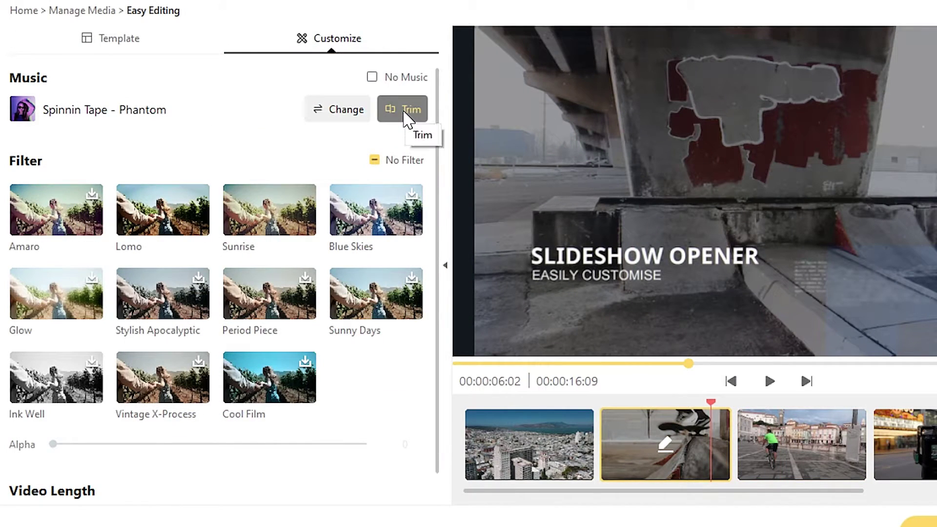
left_click(403, 111)
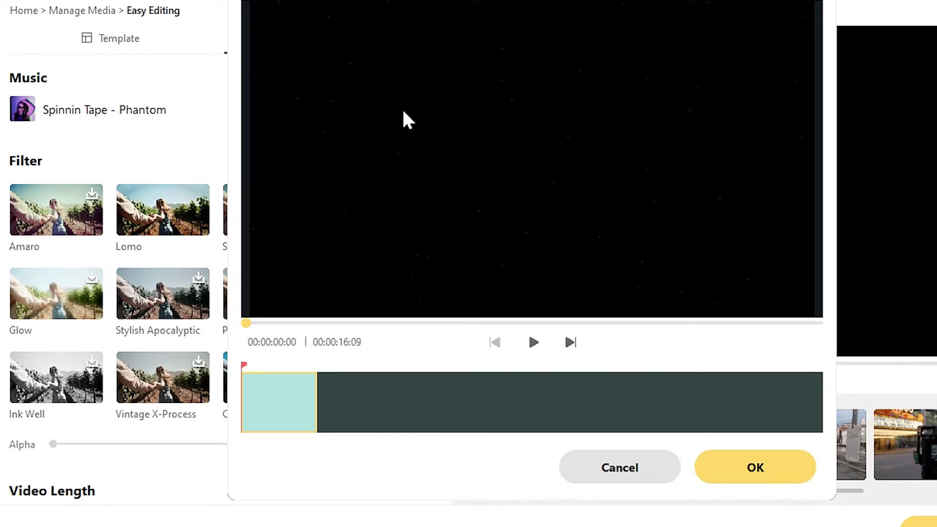
- Slide the Phantom trim selection to a later section of the song and confirm
left_click_drag(310, 402, 433, 404)
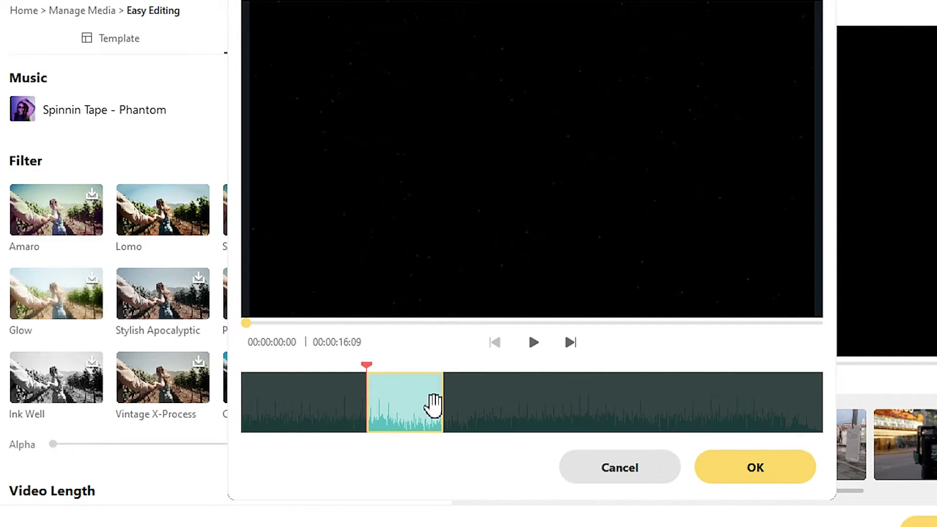
left_click(742, 479)
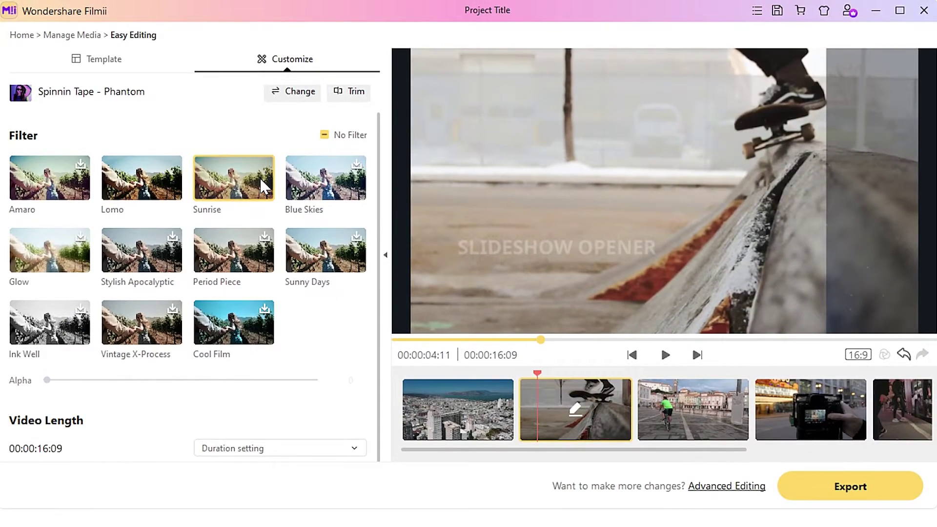
- Apply the Sunrise filter with its Alpha strength lowered to 58
left_click(300, 208)
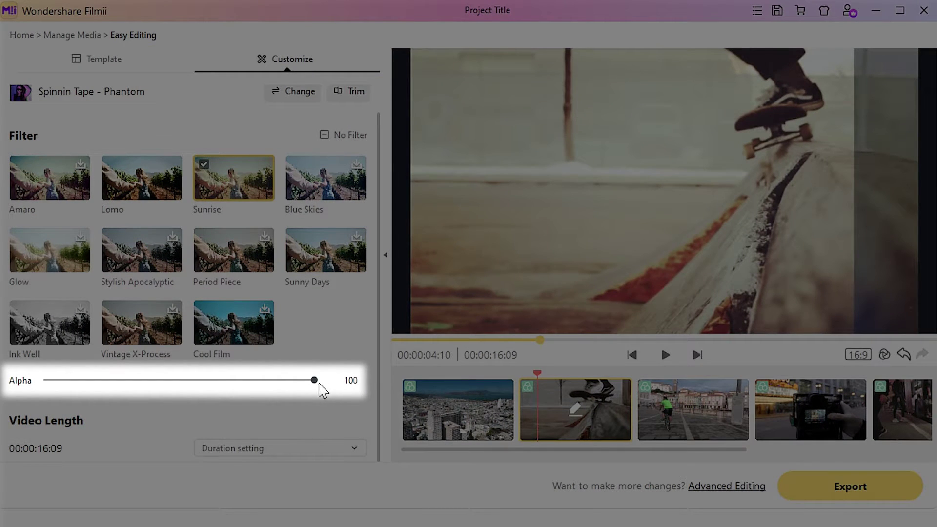
left_click_drag(315, 382, 341, 380)
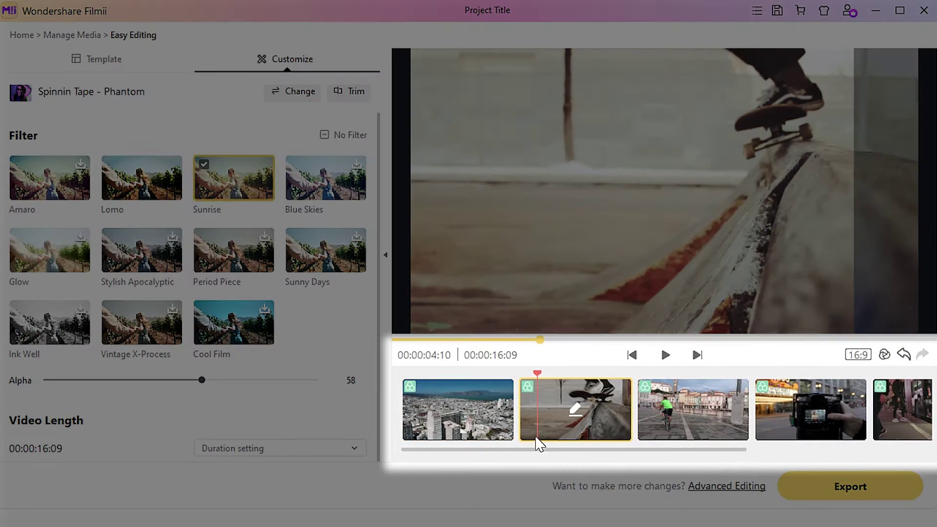
left_click_drag(557, 449, 545, 469)
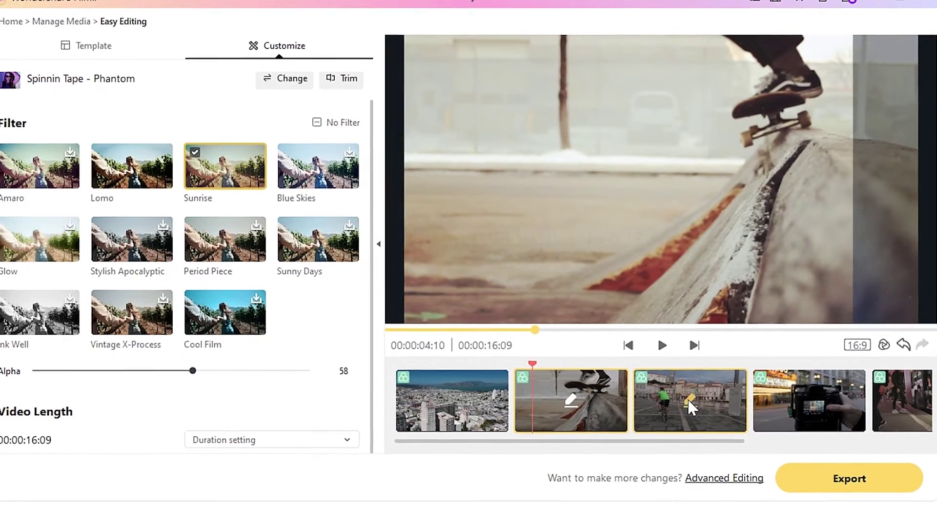
right_click(693, 412)
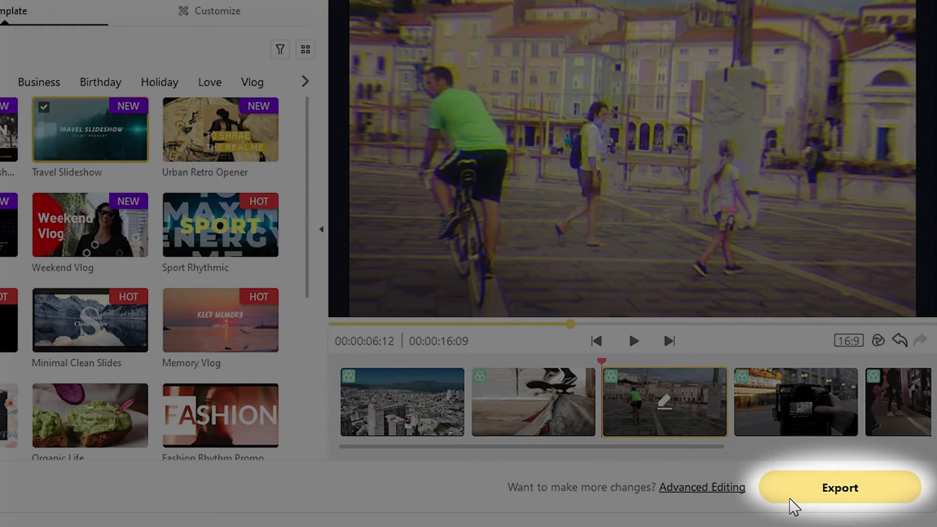
- Switch the slideshow into advanced editing mode and confirm with Yes
mouse_move(734, 497)
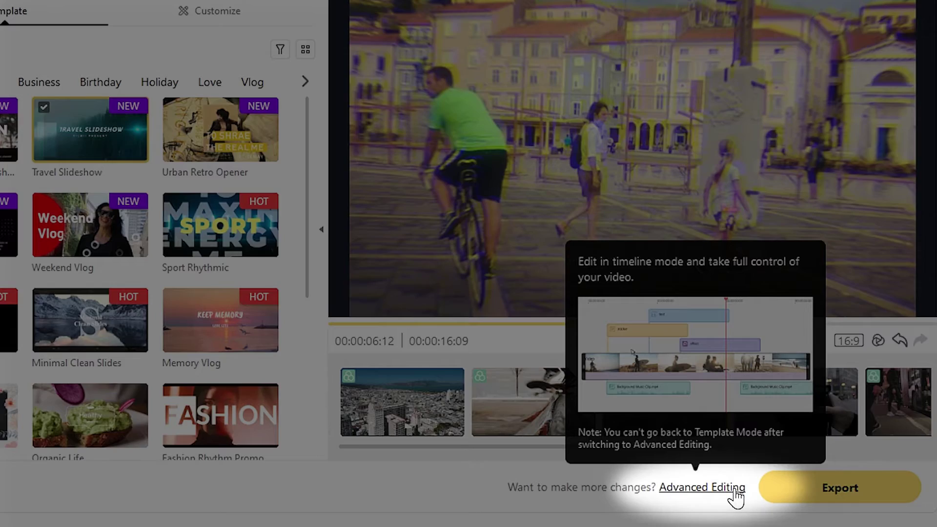
left_click(735, 488)
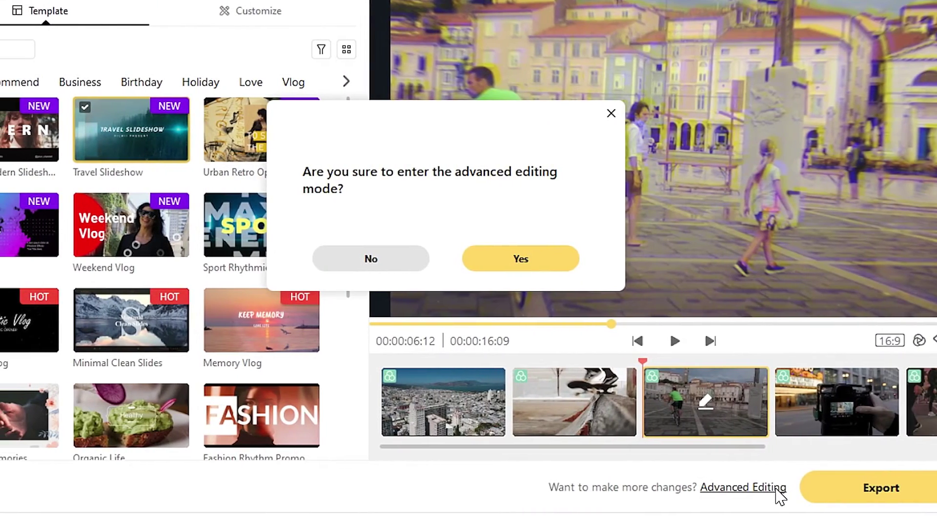
left_click(550, 266)
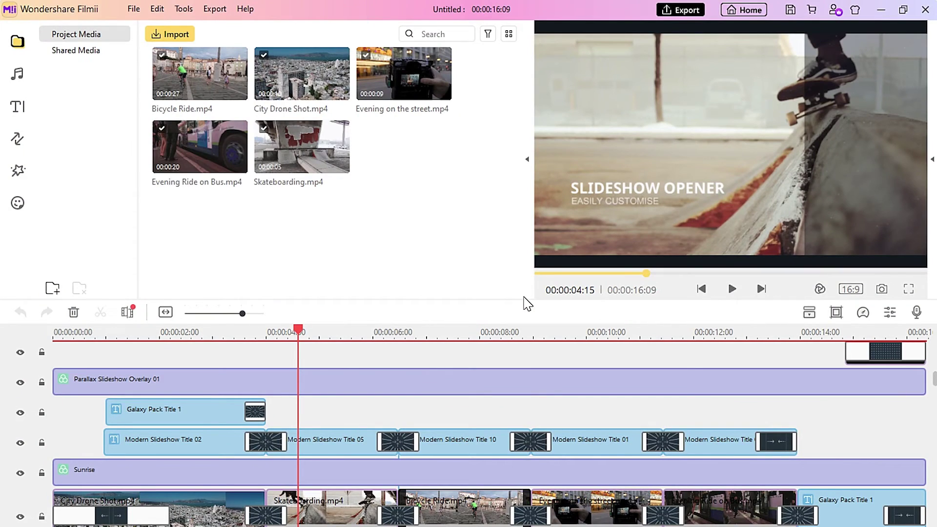
- Reorder the timeline clips to Skateboarding, Evening on the street, Bicycle Ride, City Drone Shot
scroll(564, 416, "down", 3)
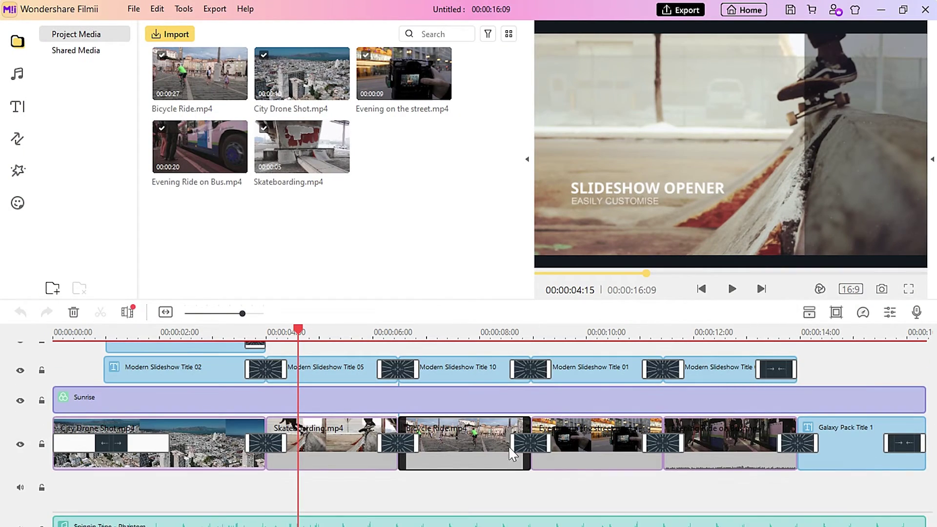
left_click_drag(213, 452, 606, 481)
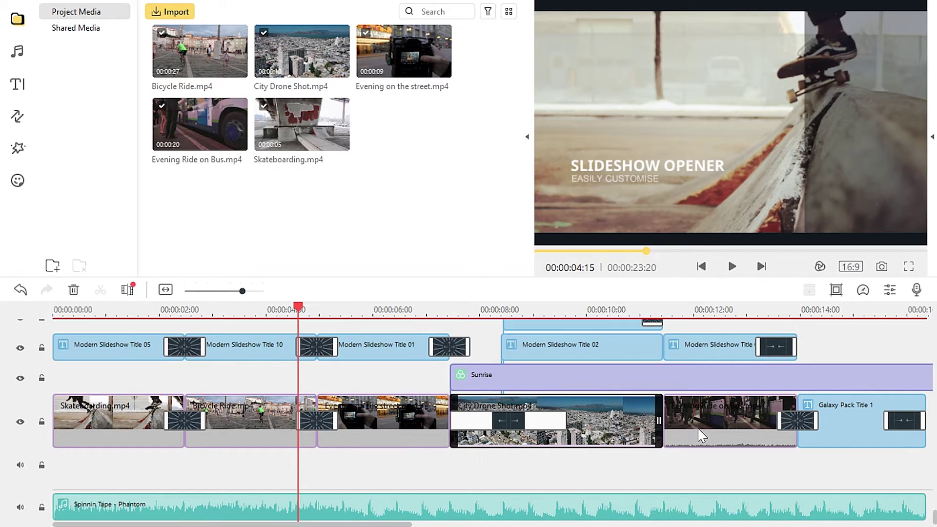
left_click_drag(842, 429, 703, 432)
left_click_drag(236, 429, 350, 432)
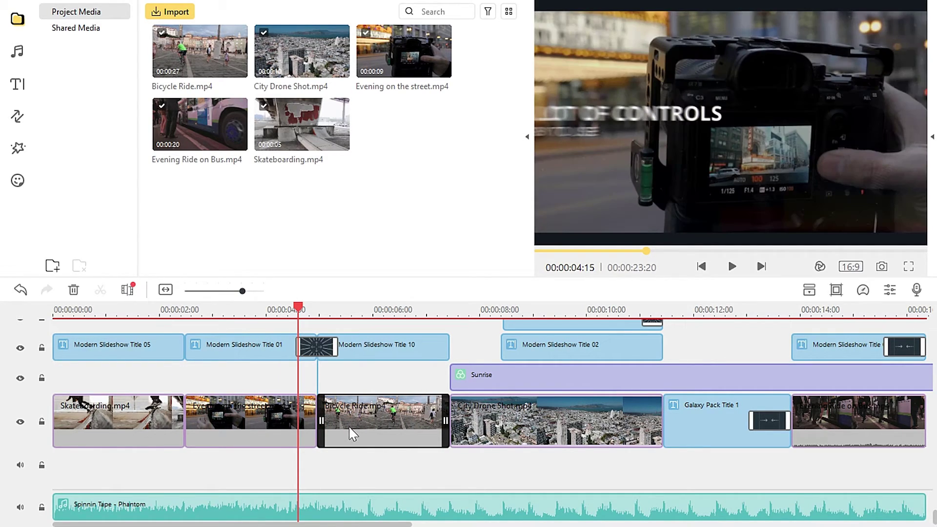
- Delete the Spinnin Tape - Phantom music clip from the timeline
left_click(374, 506)
right_click(374, 505)
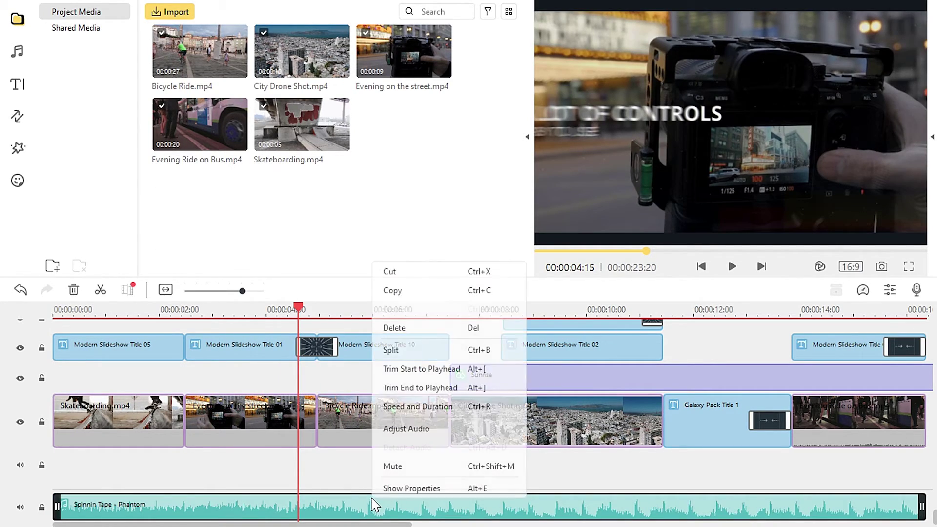
left_click(415, 328)
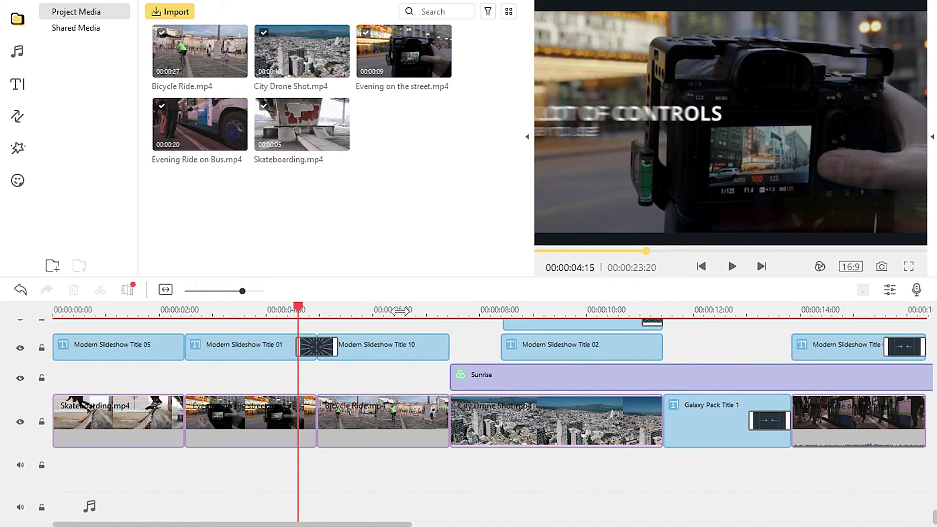